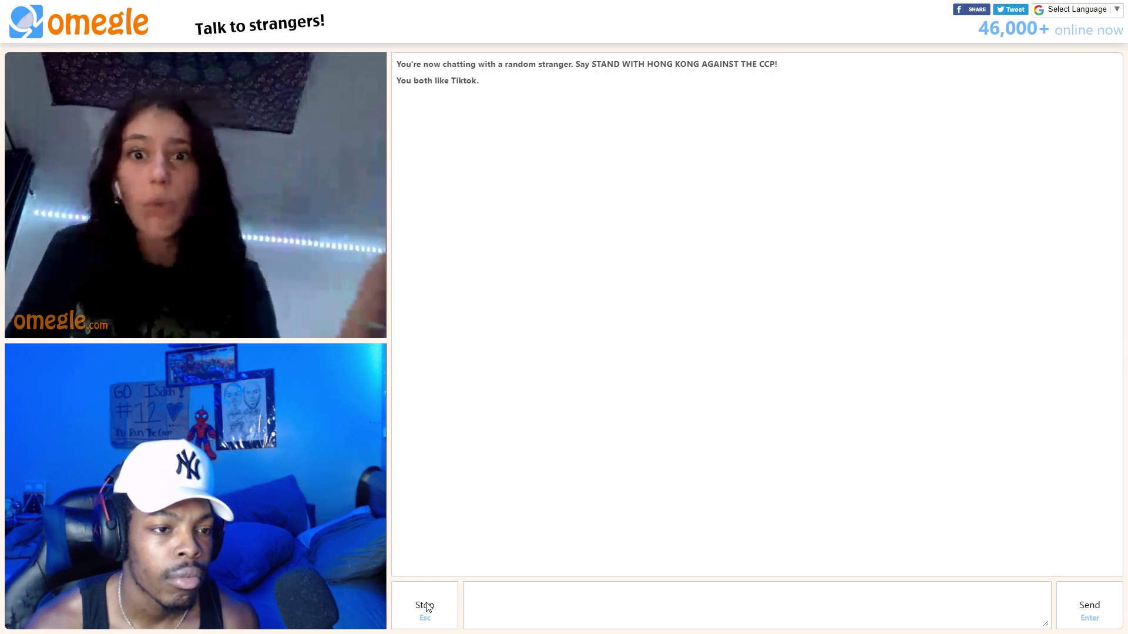
Stop and confirm leaving the current chats to connect to a new stranger.
click(427, 608)
click(428, 608)
click(432, 607)
click(438, 606)
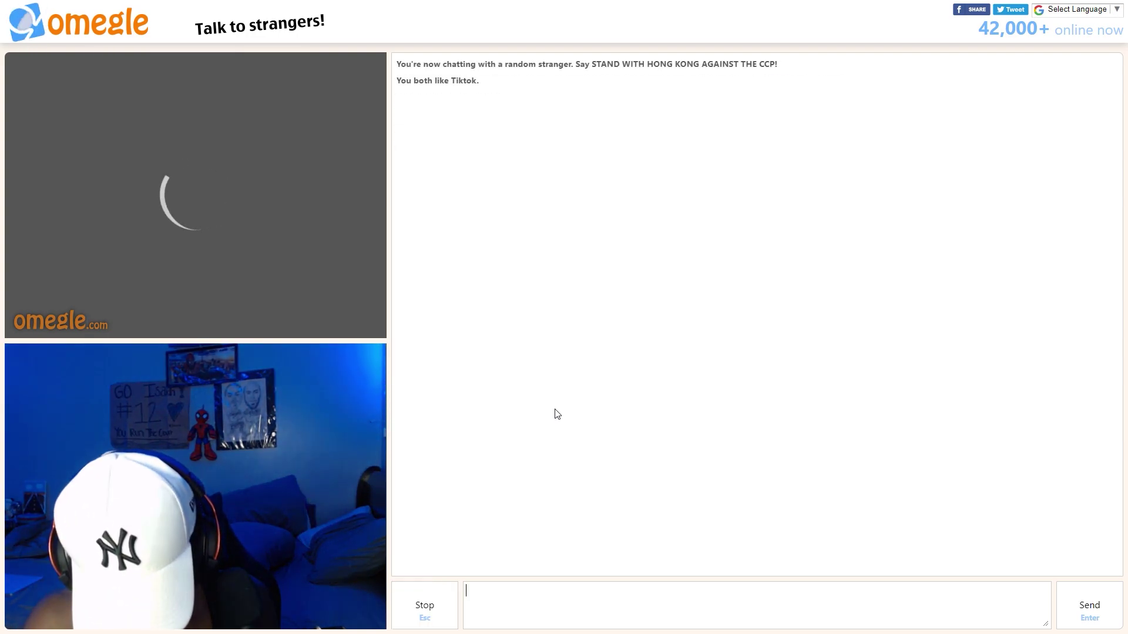
Skip the headphone-wearing man and connect to the next stranger.
click(435, 608)
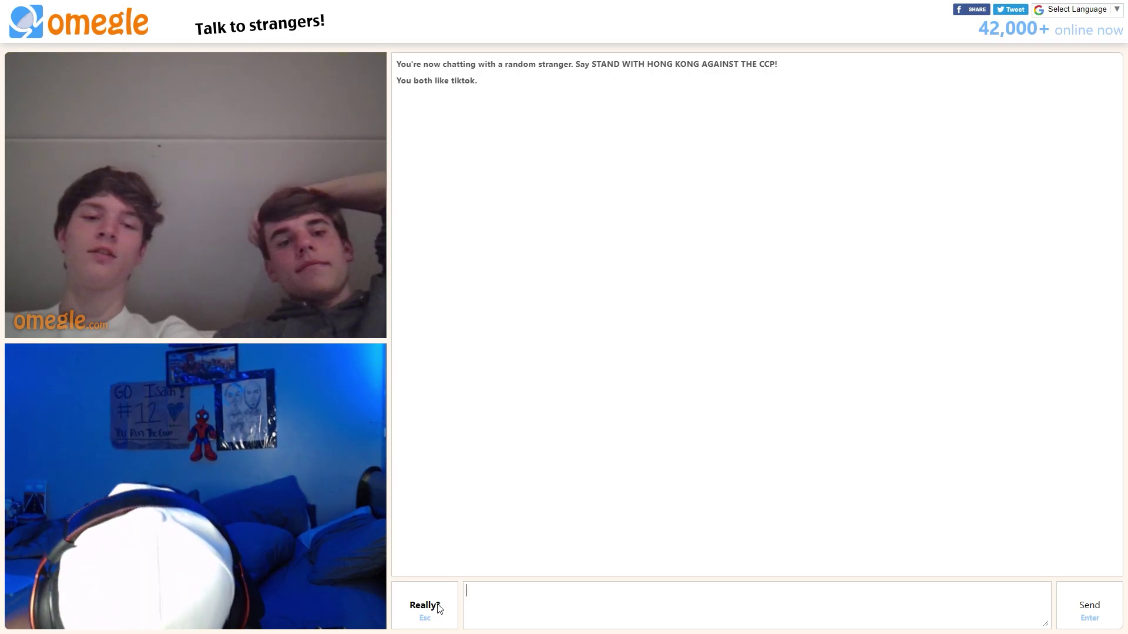
Skip the two young men and connect to the next stranger.
click(438, 608)
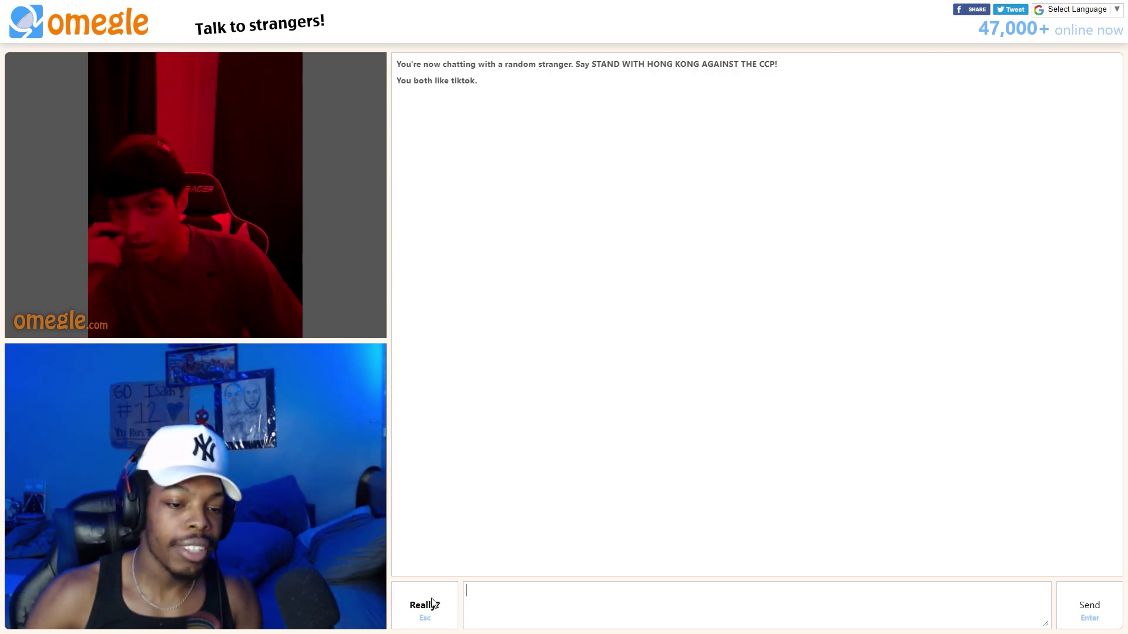
Skip the stranger in the red-lit room and connect to the next random stranger.
click(433, 603)
click(426, 607)
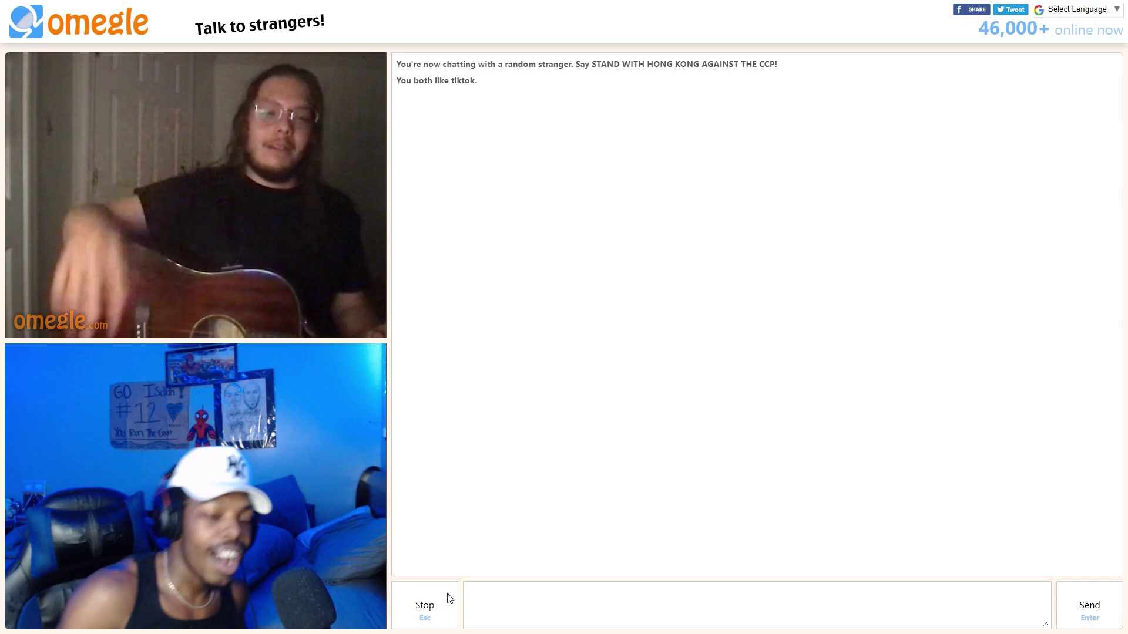
Stop the chat with the guitar player to skip to a new stranger.
click(432, 607)
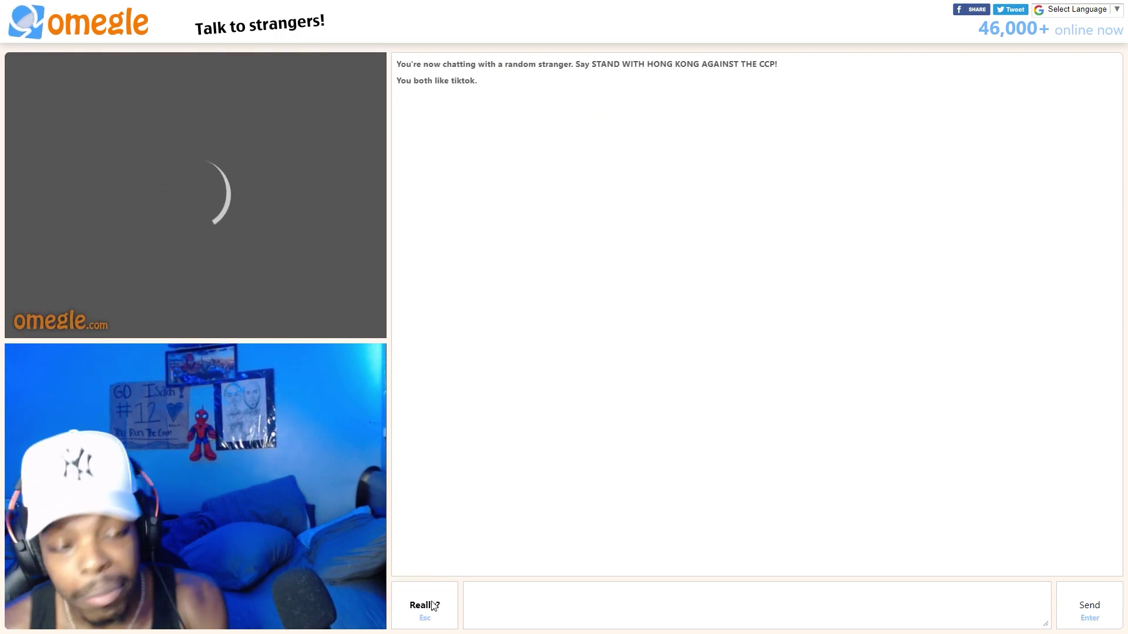